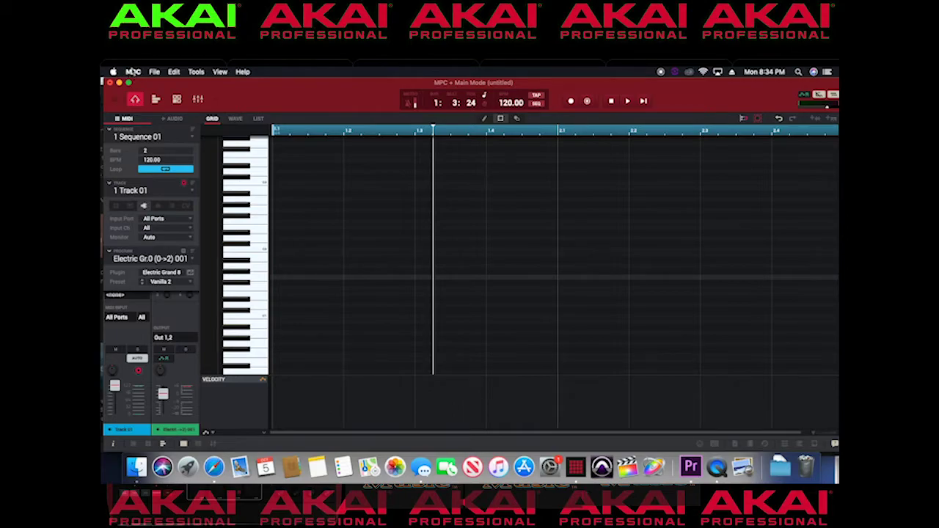
- Tick Use AudioUnits on the Plugins page of MPC Preferences
left_click(132, 71)
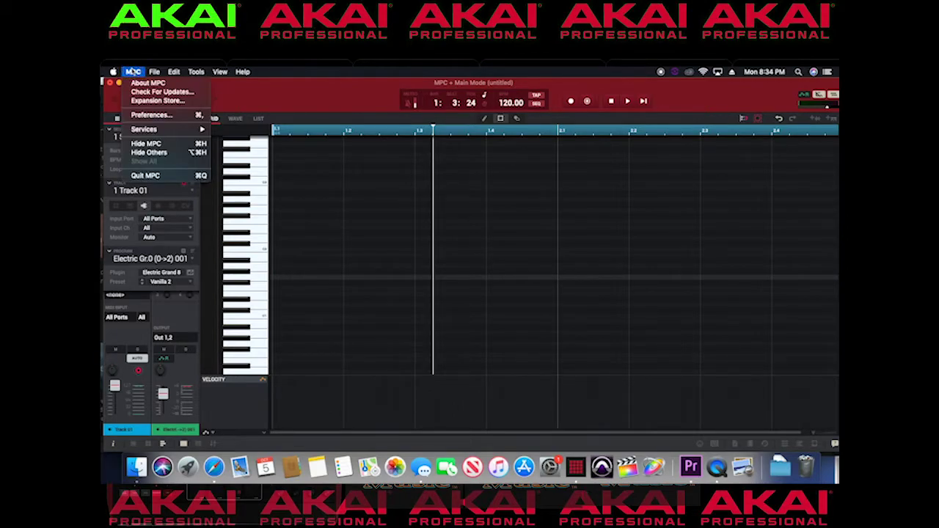
left_click(133, 73)
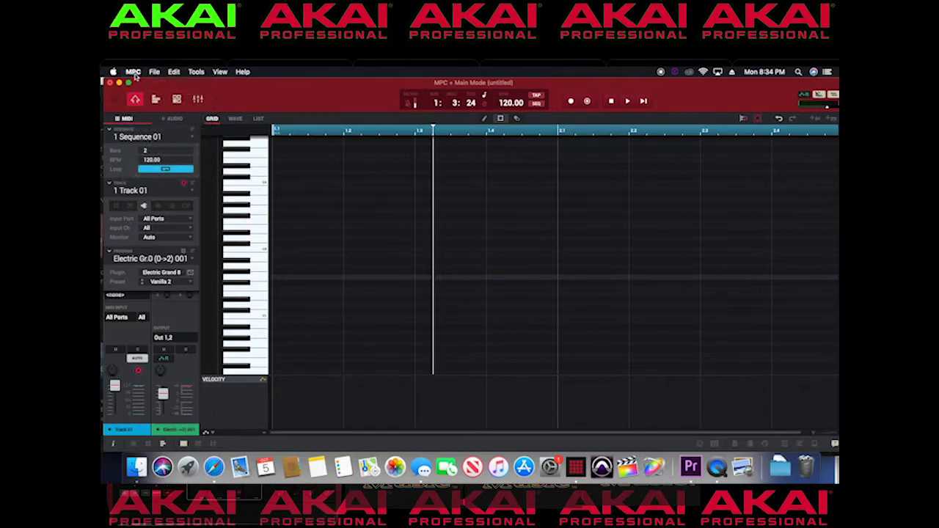
left_click(134, 73)
left_click(134, 112)
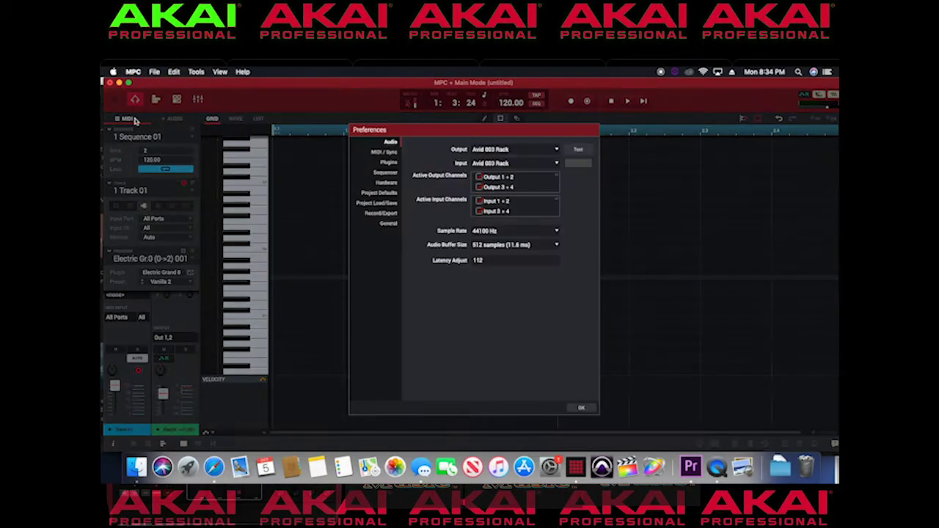
left_click(395, 162)
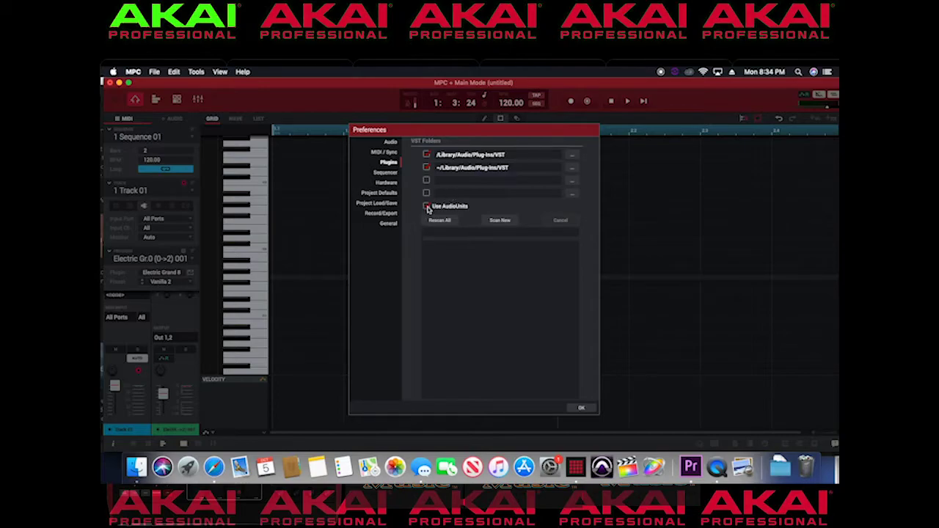
left_click(428, 207)
- Run Scan New to pick up AudioUnit plug-ins, then confirm Preferences with OK
left_click(498, 222)
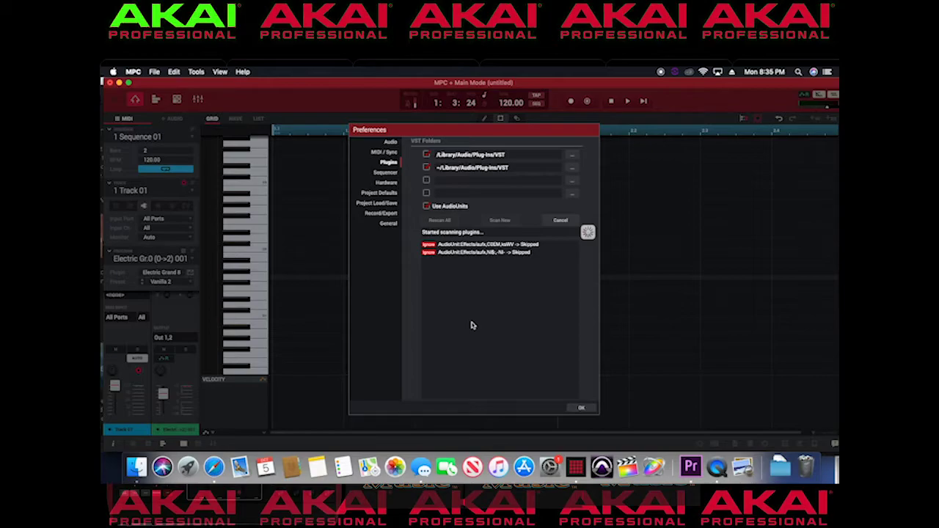
left_click(580, 408)
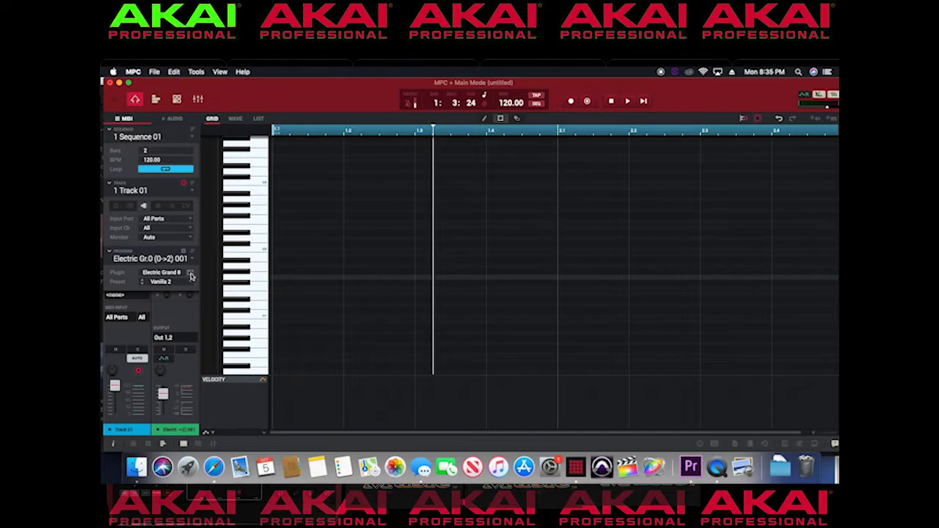
- Open the Electric Grand 80 instrument editor and close it again
left_click(190, 272)
left_click(190, 272)
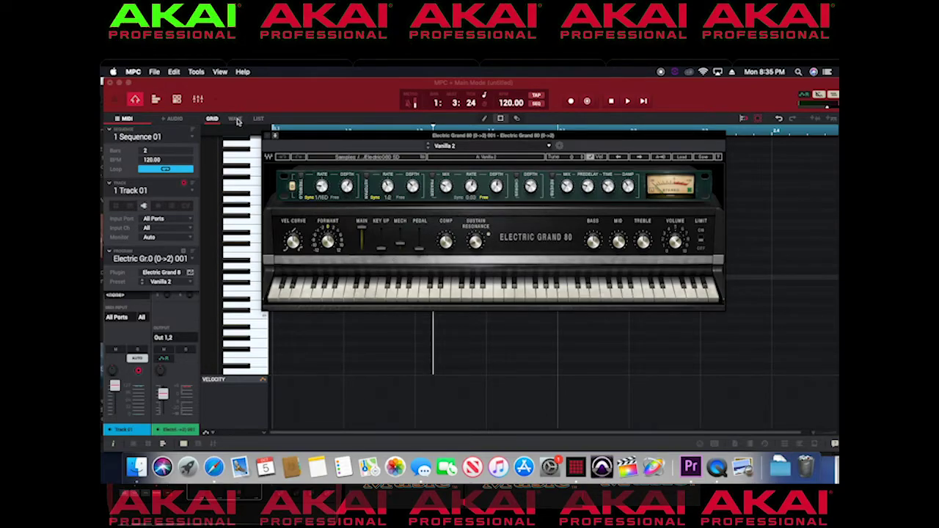
left_click(269, 136)
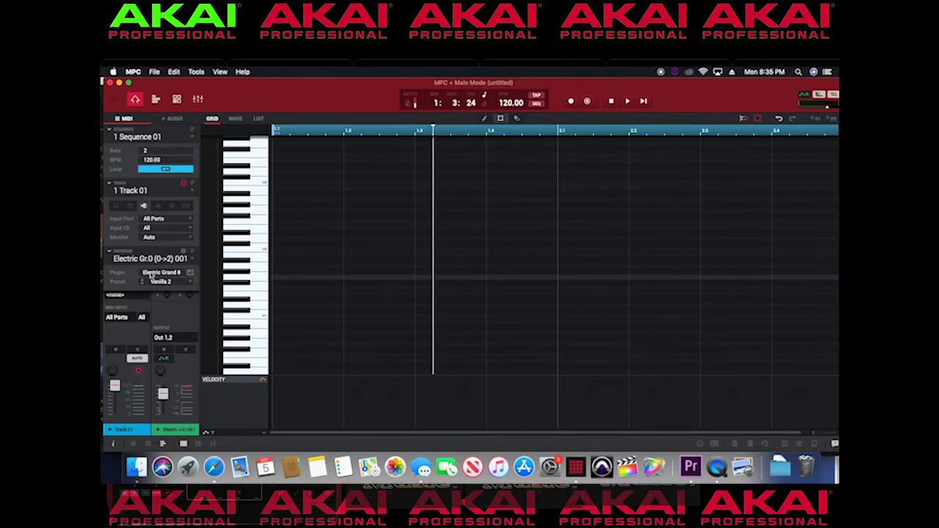
- Check the program's plug-in list for the AudioUnit > Waves entries, then close it
left_click(147, 274)
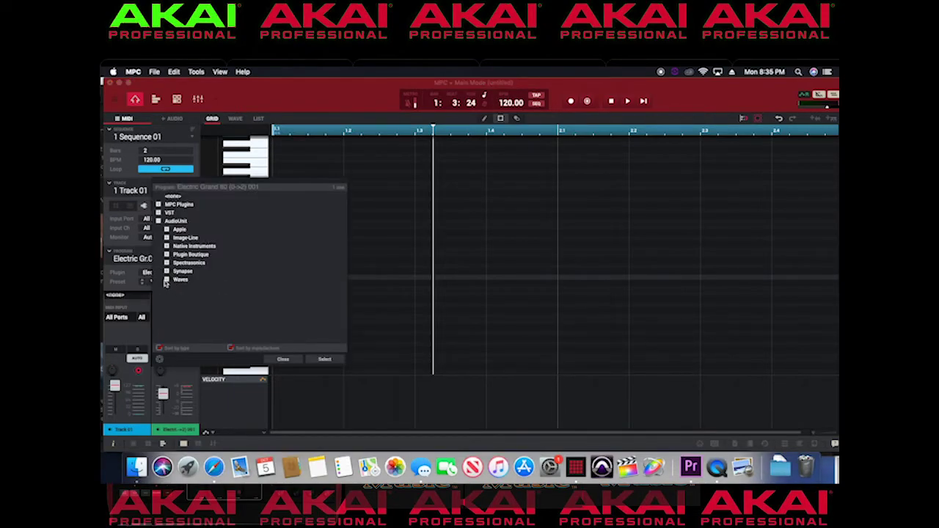
left_click(164, 285)
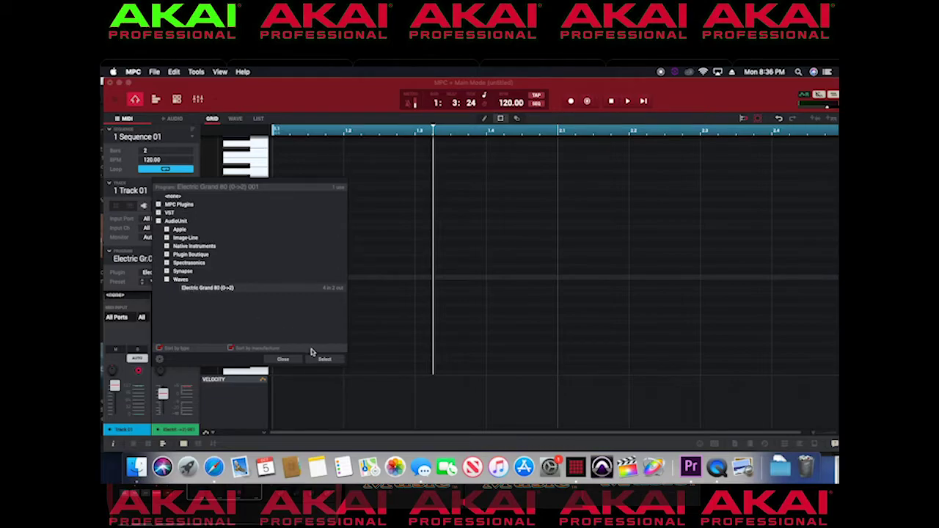
left_click(283, 360)
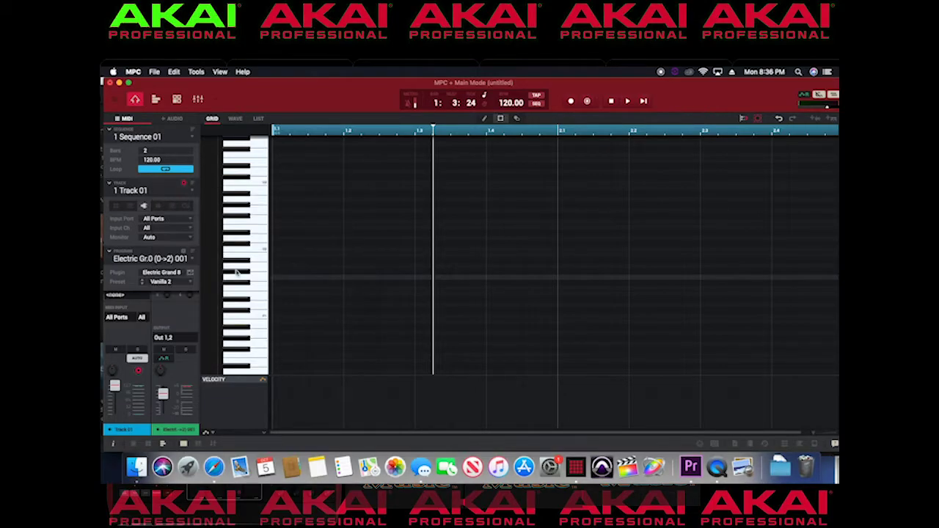
left_click(132, 72)
- Verify Use AudioUnits is still ticked on the Plugins page, then close Preferences with OK
left_click(155, 112)
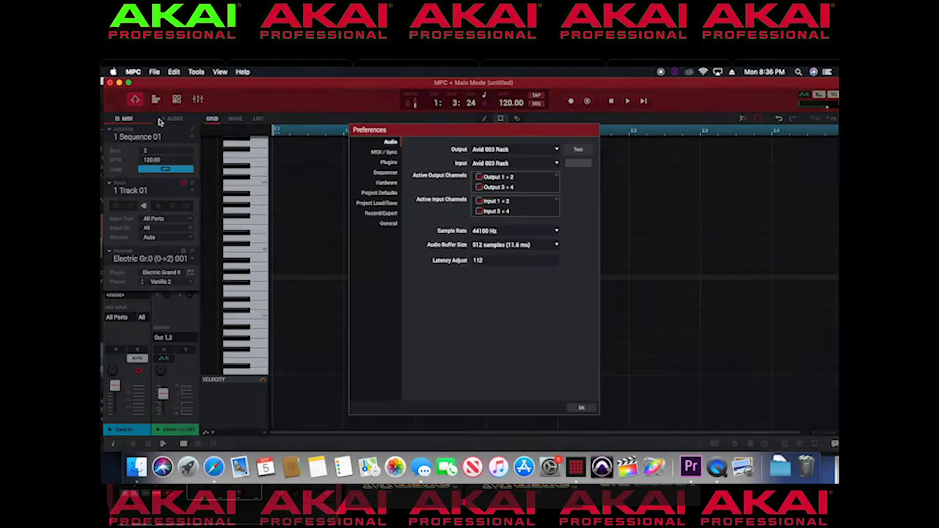
left_click(393, 153)
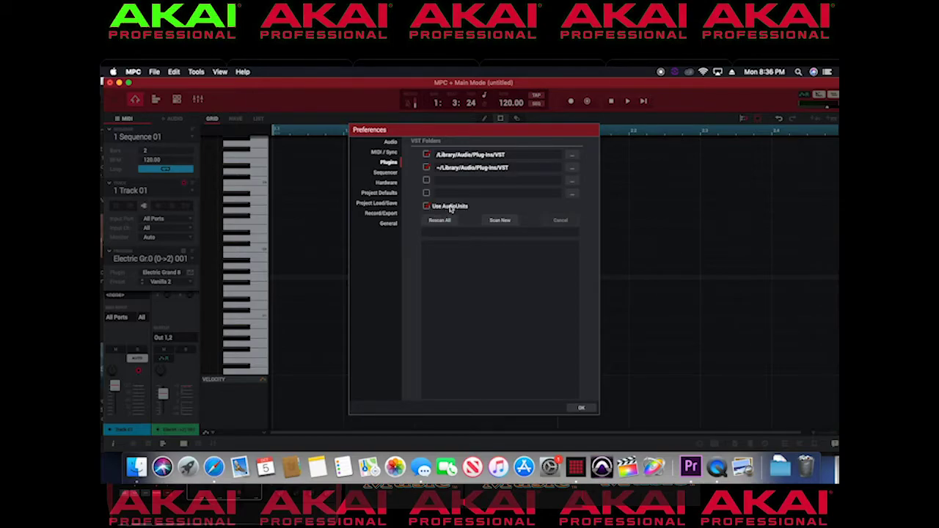
left_click(582, 408)
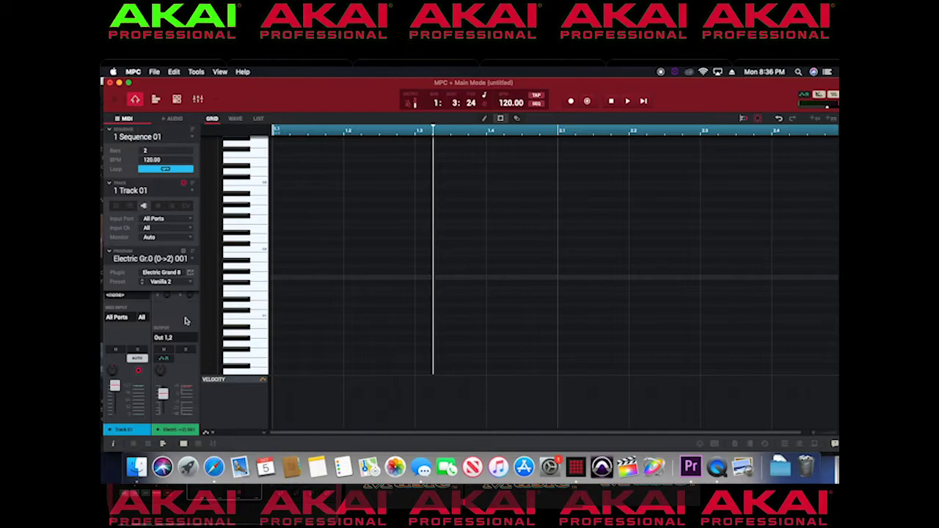
- On the Audio 001 track, show the AudioUnit > Waves plug-ins in the insert effect list
left_click(175, 118)
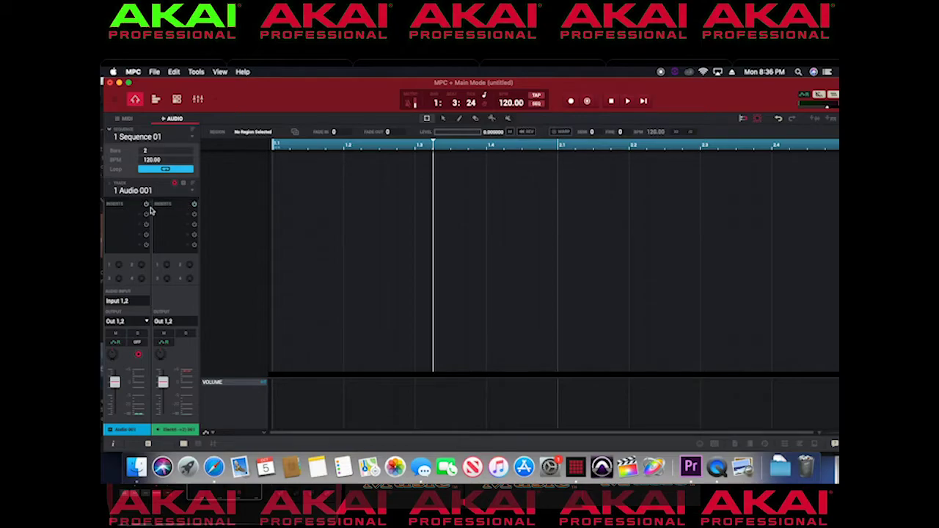
left_click(188, 214)
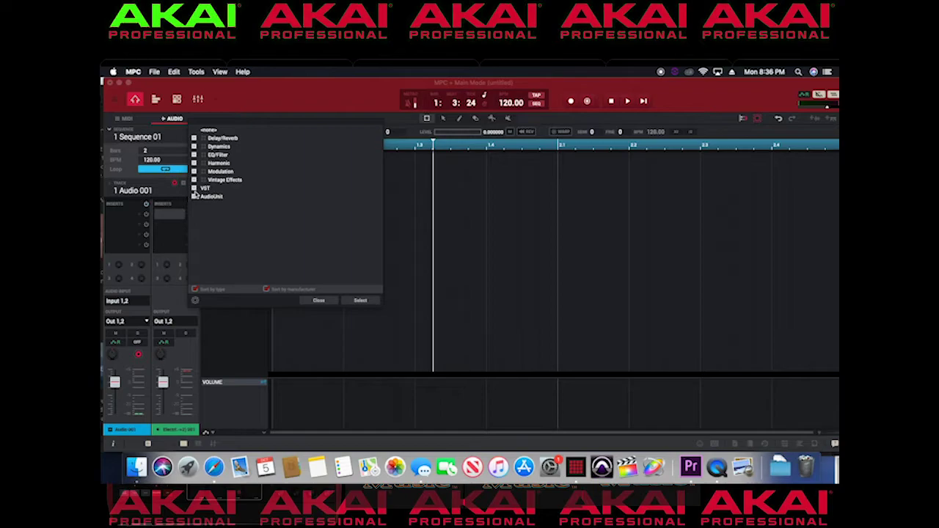
left_click(195, 197)
left_click(202, 238)
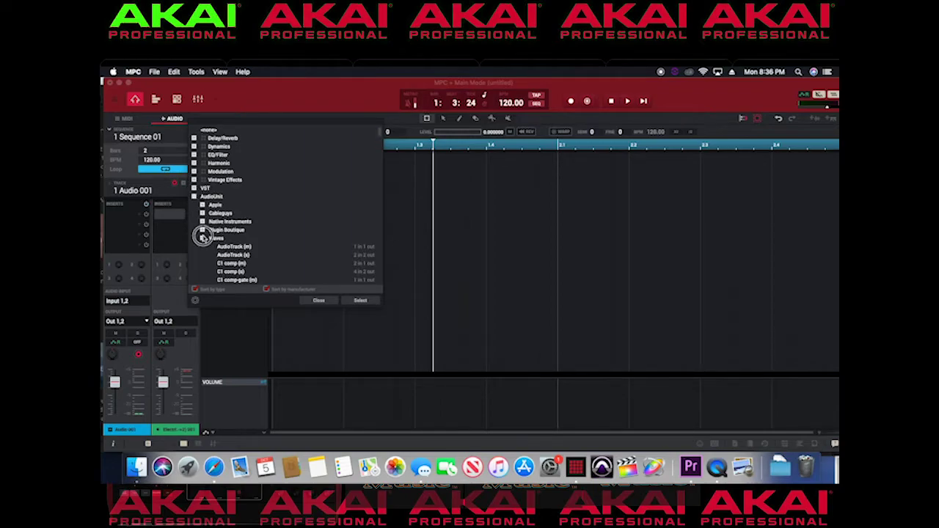
- Load SuperTap 2-Taps (s) from the Waves list into the insert slot
scroll(253, 245, "down", 3)
scroll(252, 246, "down", 5)
scroll(250, 244, "down", 5)
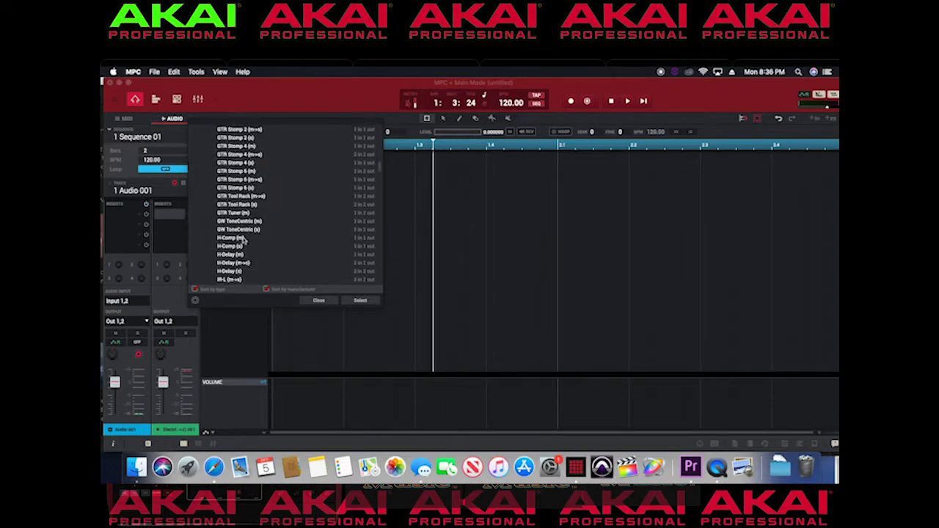
scroll(245, 242, "down", 5)
scroll(241, 238, "down", 5)
scroll(241, 235, "down", 5)
scroll(240, 237, "down", 5)
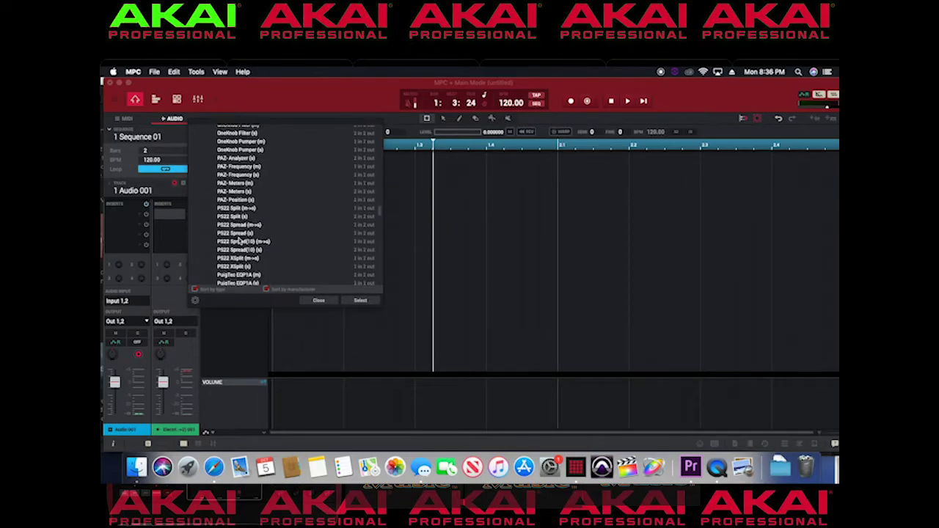
scroll(239, 238, "down", 5)
scroll(239, 239, "down", 5)
scroll(239, 240, "down", 5)
scroll(239, 241, "down", 4)
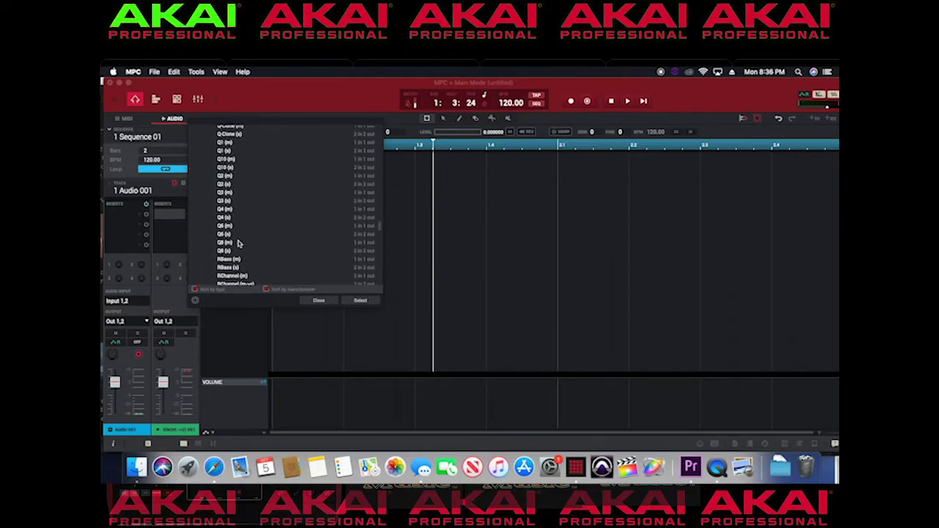
scroll(239, 240, "down", 4)
scroll(240, 240, "up", 3)
scroll(239, 241, "up", 4)
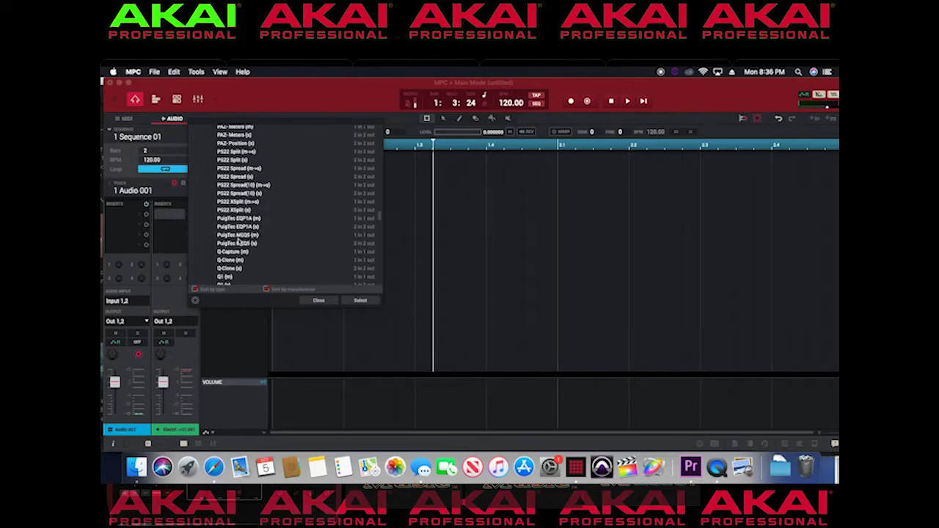
scroll(239, 241, "up", 3)
scroll(238, 242, "up", 3)
scroll(238, 242, "up", 2)
scroll(239, 249, "up", 2)
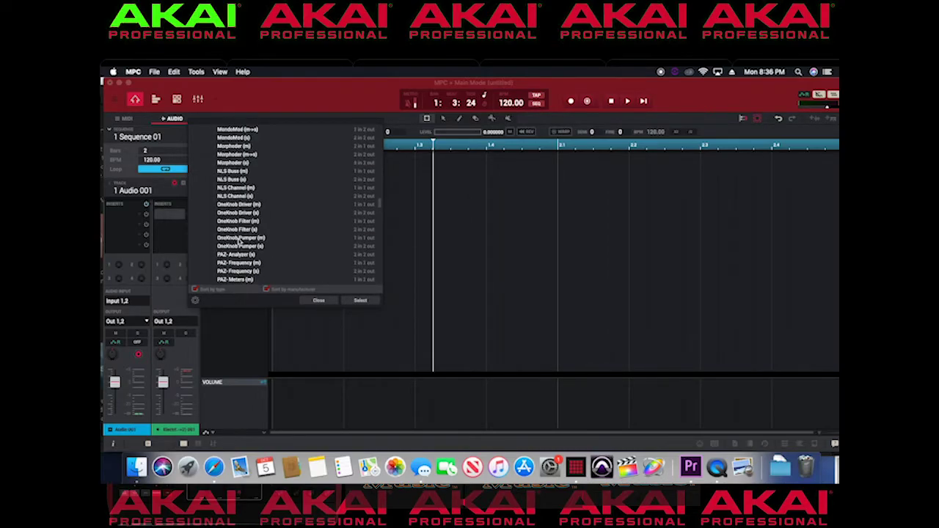
scroll(239, 257, "up", 2)
scroll(240, 264, "up", 2)
scroll(241, 265, "up", 2)
scroll(240, 264, "up", 2)
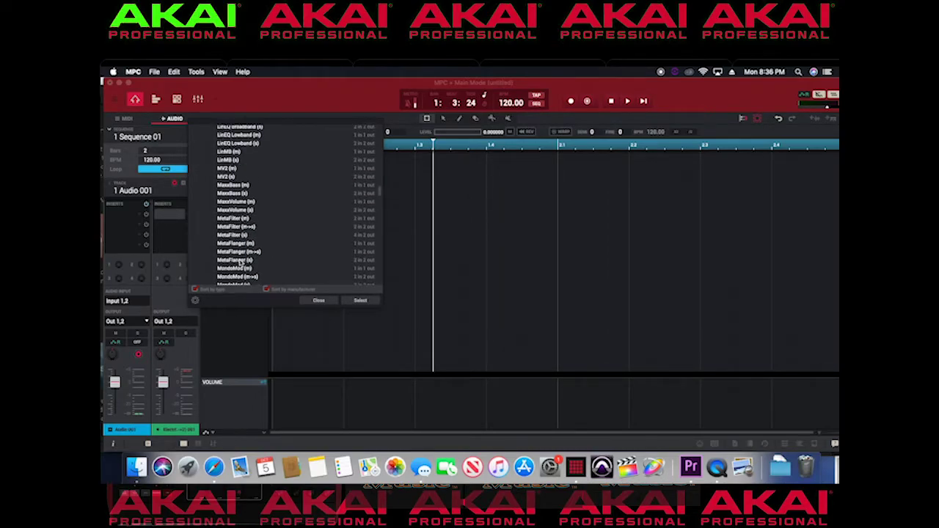
scroll(240, 263, "up", 2)
scroll(240, 262, "up", 2)
scroll(241, 260, "down", 2)
scroll(240, 255, "down", 2)
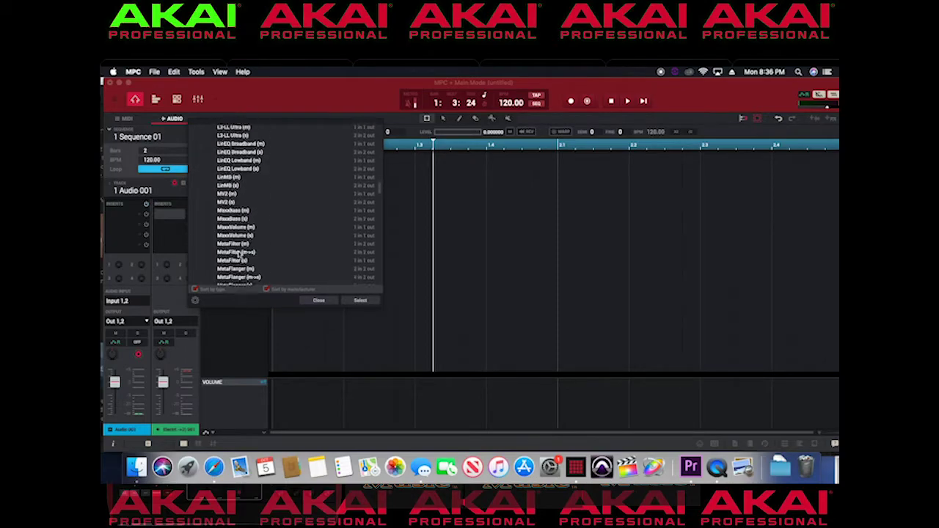
scroll(239, 250, "down", 2)
scroll(239, 245, "down", 2)
scroll(237, 247, "down", 3)
scroll(237, 247, "down", 3)
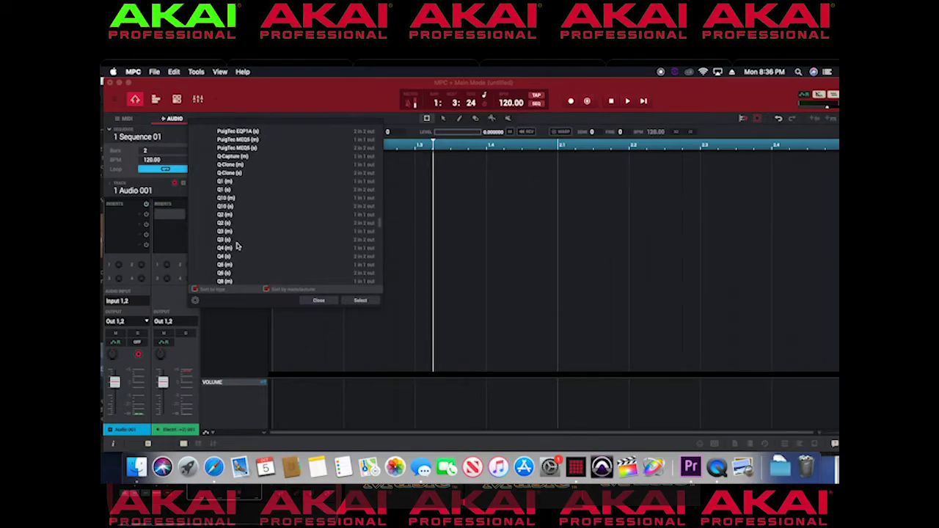
scroll(237, 247, "down", 3)
scroll(237, 247, "down", 2)
scroll(238, 248, "down", 2)
scroll(240, 254, "down", 2)
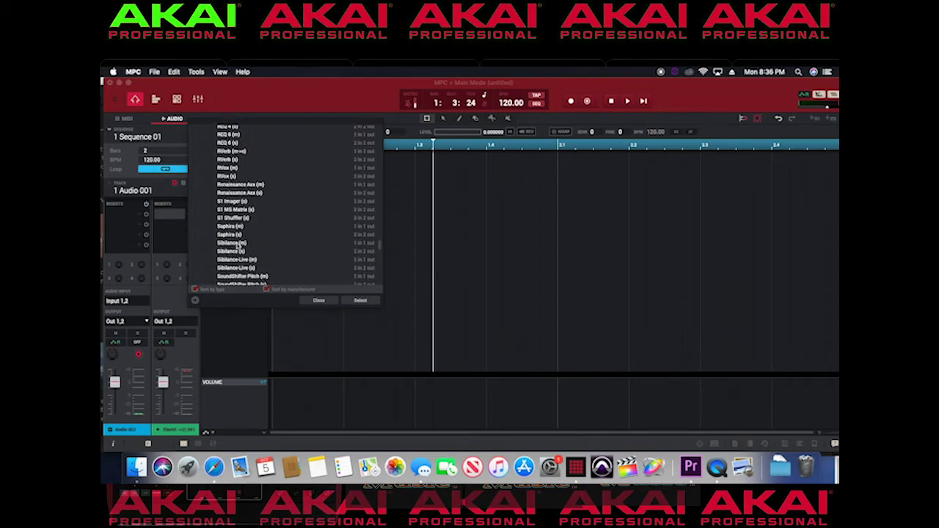
scroll(243, 259, "down", 2)
scroll(246, 266, "down", 2)
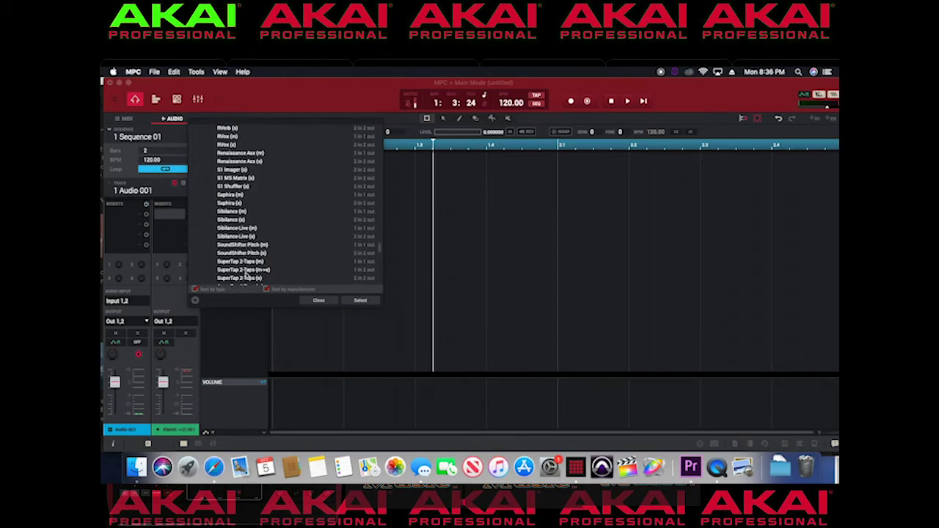
double_click(247, 277)
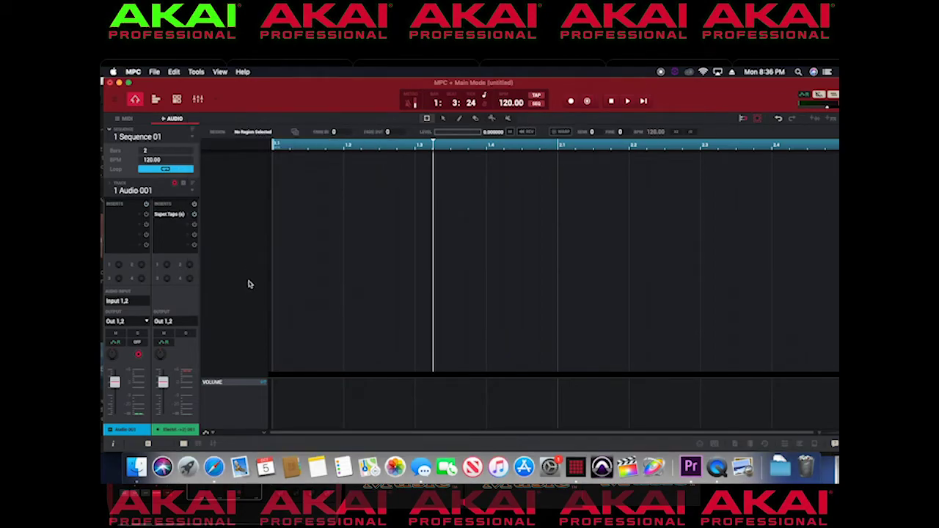
- Open and close the SuperTap editor, then move the insert onto the Audio 001 channel
double_click(169, 215)
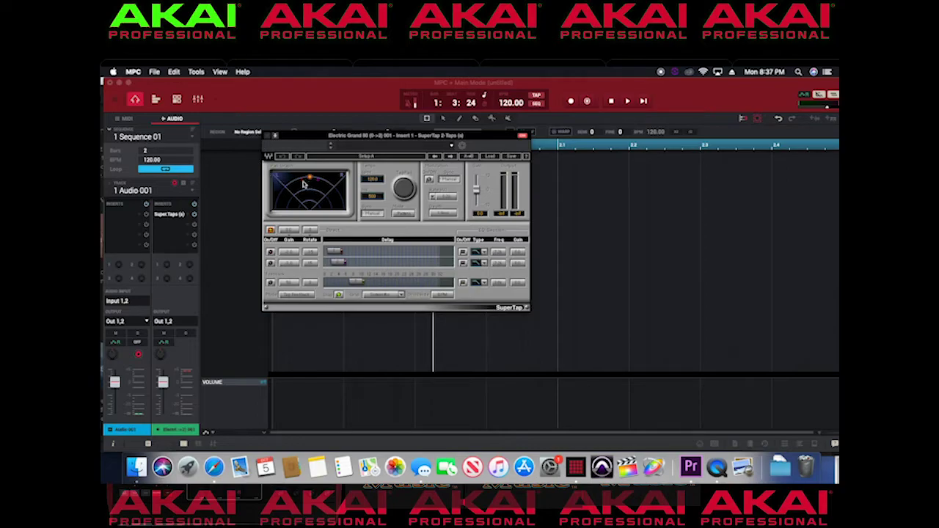
left_click(129, 120)
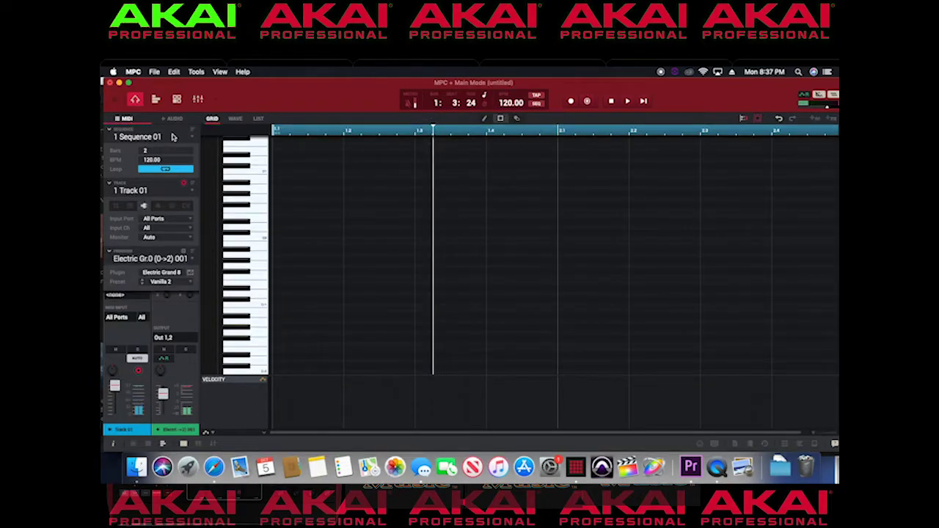
left_click(174, 118)
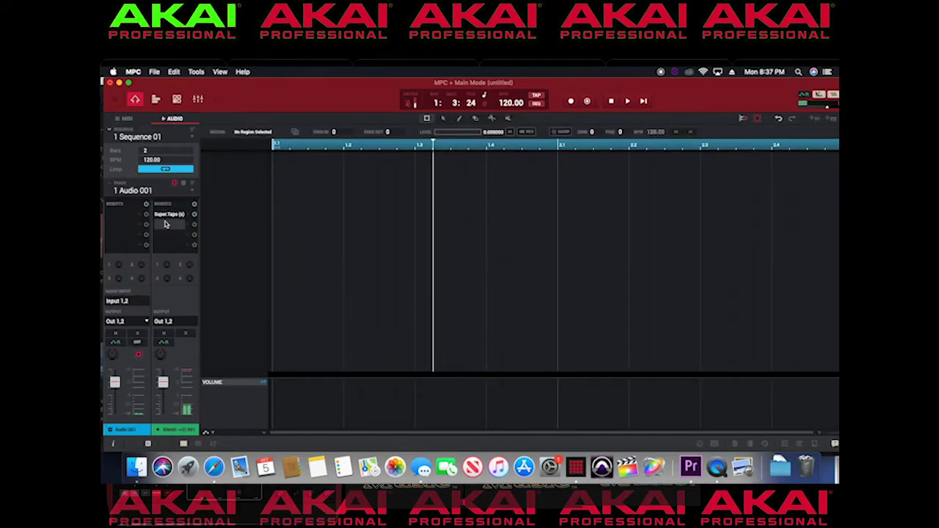
left_click_drag(167, 213, 139, 221)
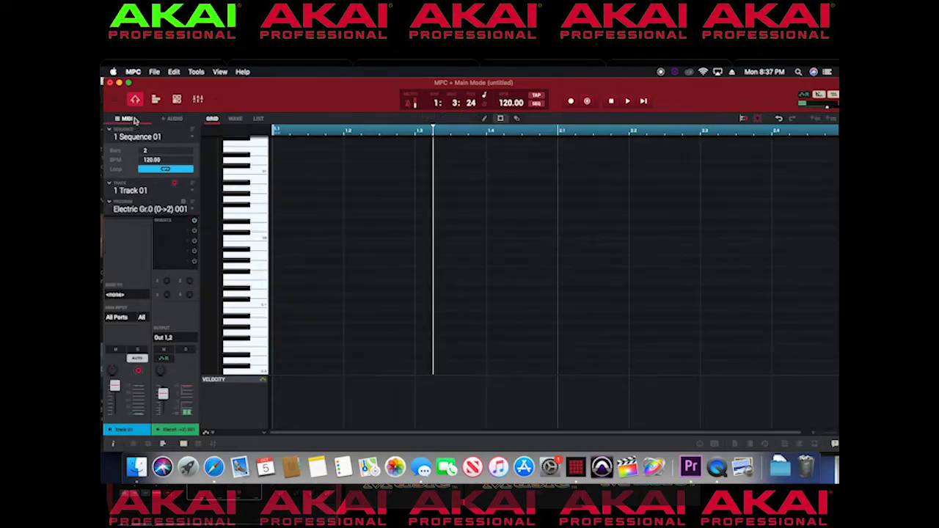
- Lengthen SuperTap's Tap 1 delay time and move the insert back to Electric Grand
left_click(130, 119)
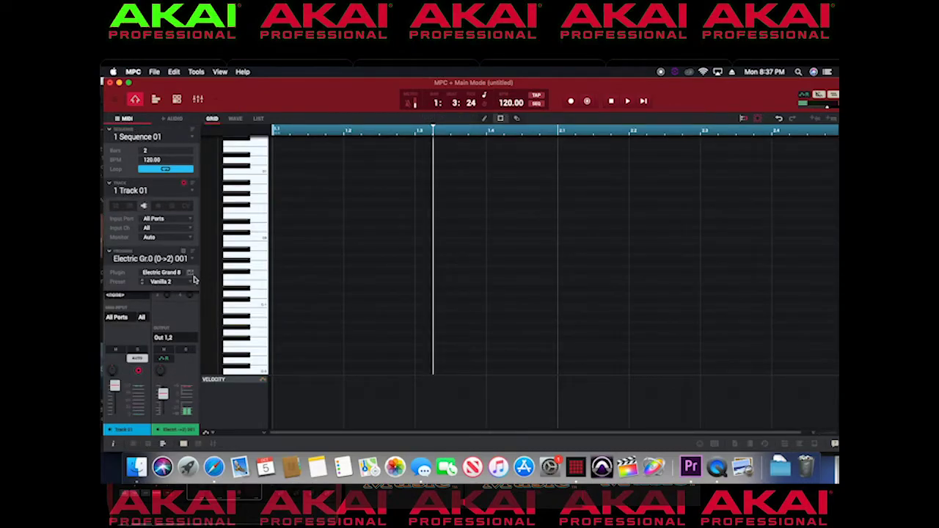
left_click(172, 118)
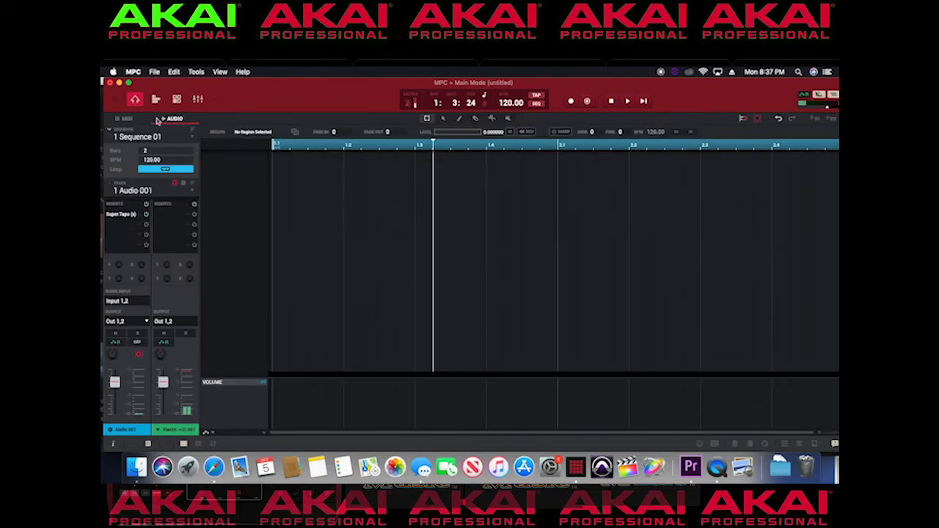
double_click(123, 215)
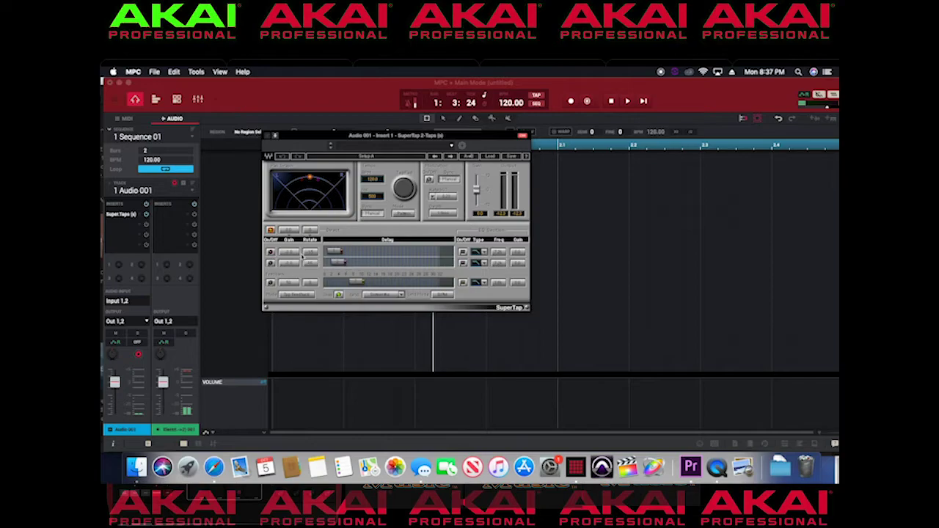
mouse_move(334, 251)
left_mouse_down()
mouse_move(371, 251)
mouse_move(376, 283)
left_mouse_up()
left_click_drag(144, 214, 182, 214)
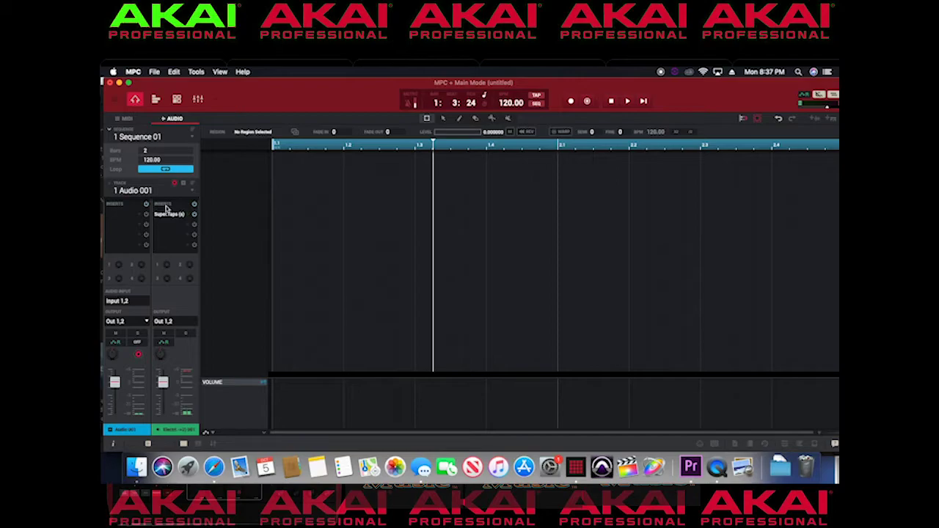
left_click(131, 119)
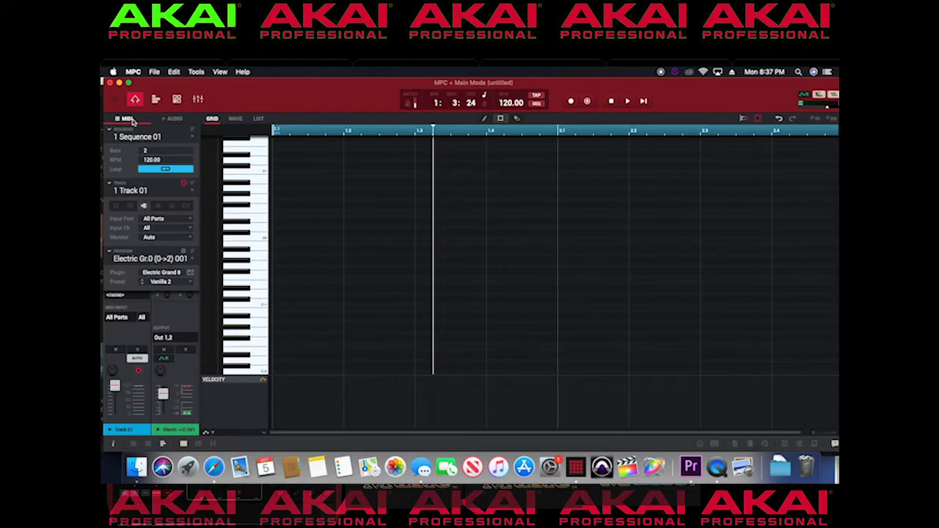
left_click(176, 118)
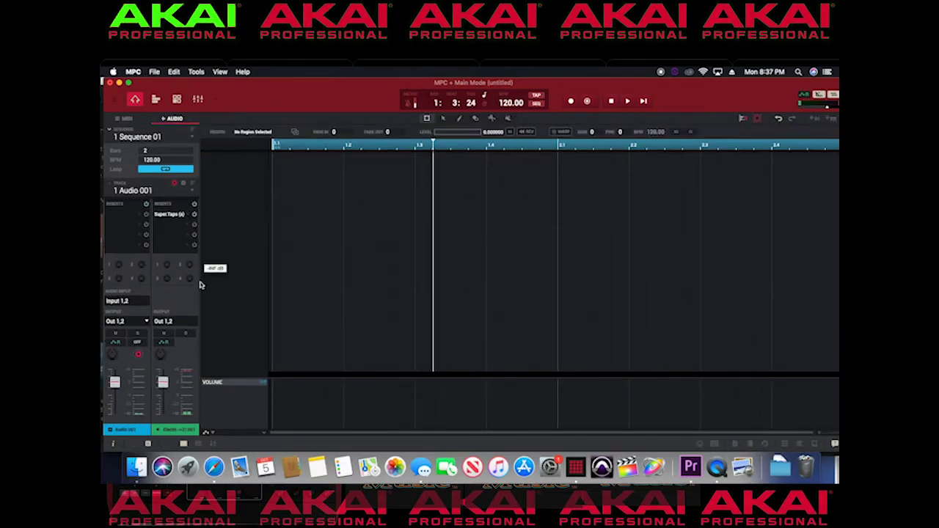
double_click(184, 215)
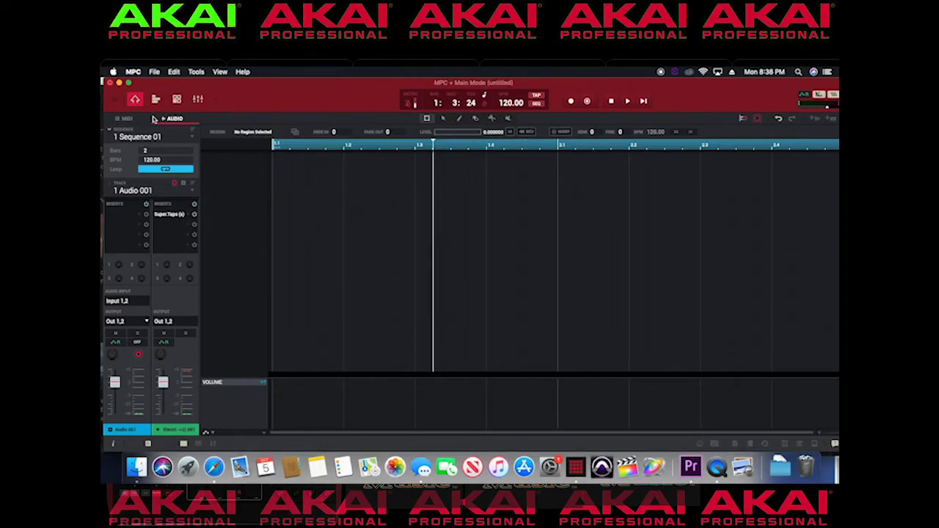
left_click(148, 120)
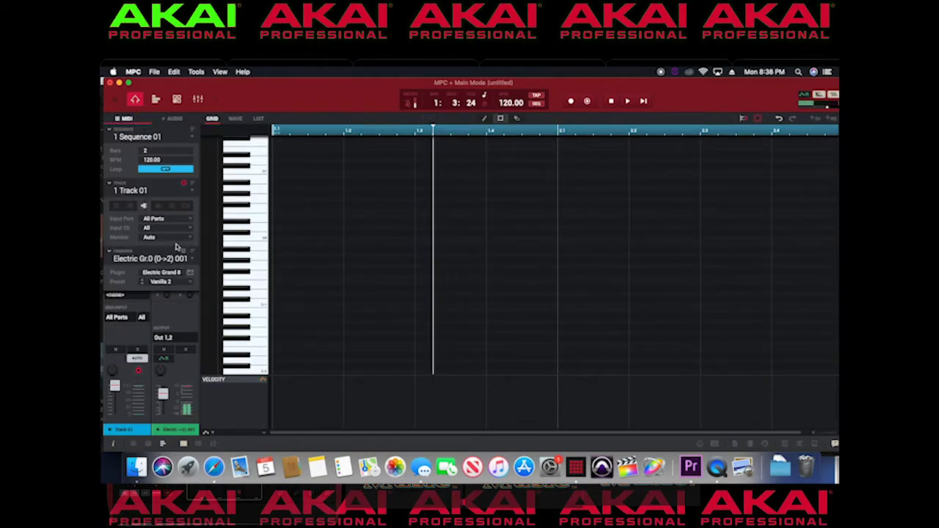
left_click(182, 122)
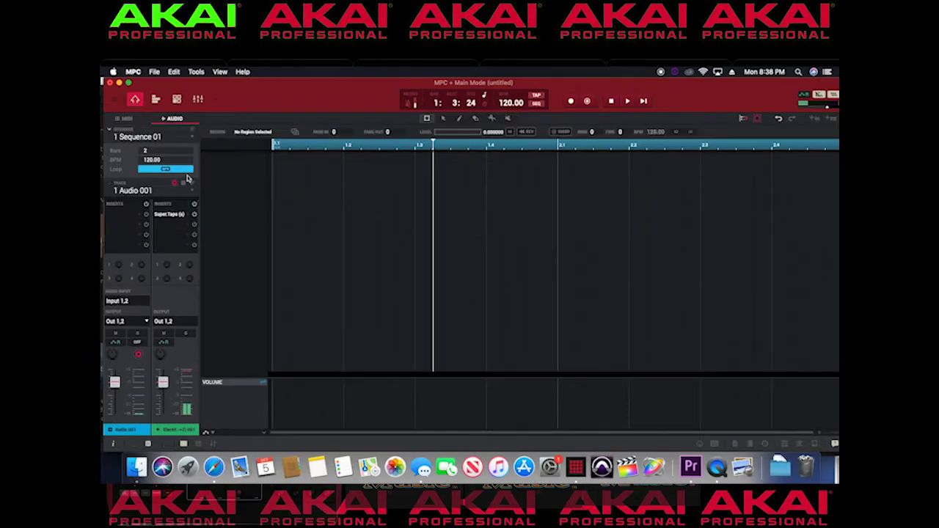
left_click(170, 214)
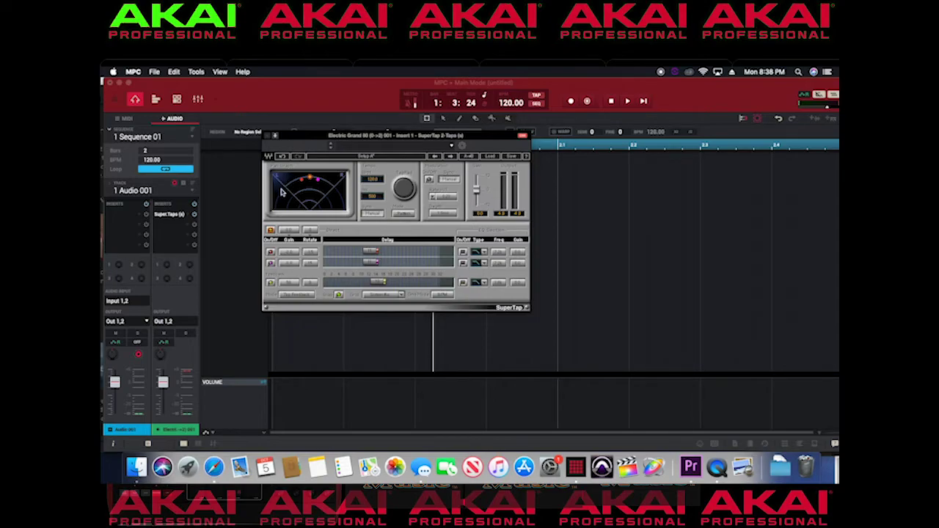
left_click(268, 137)
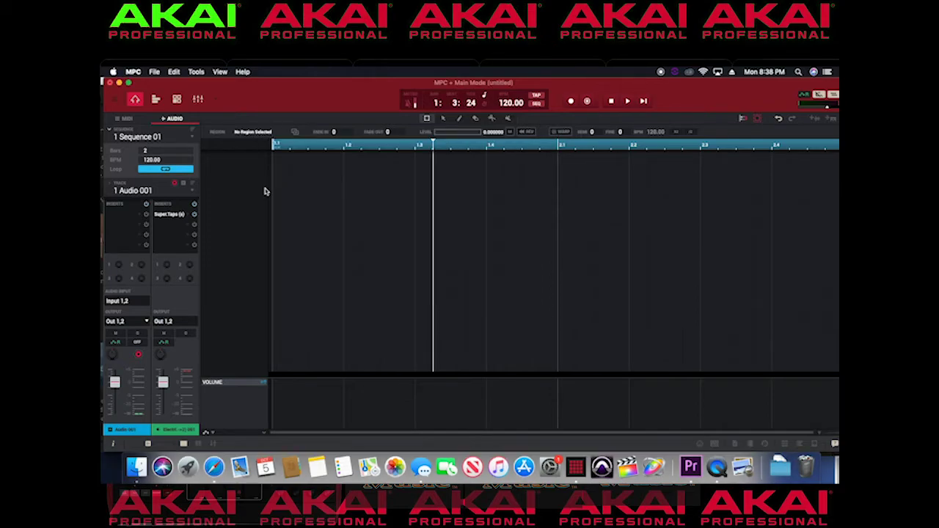